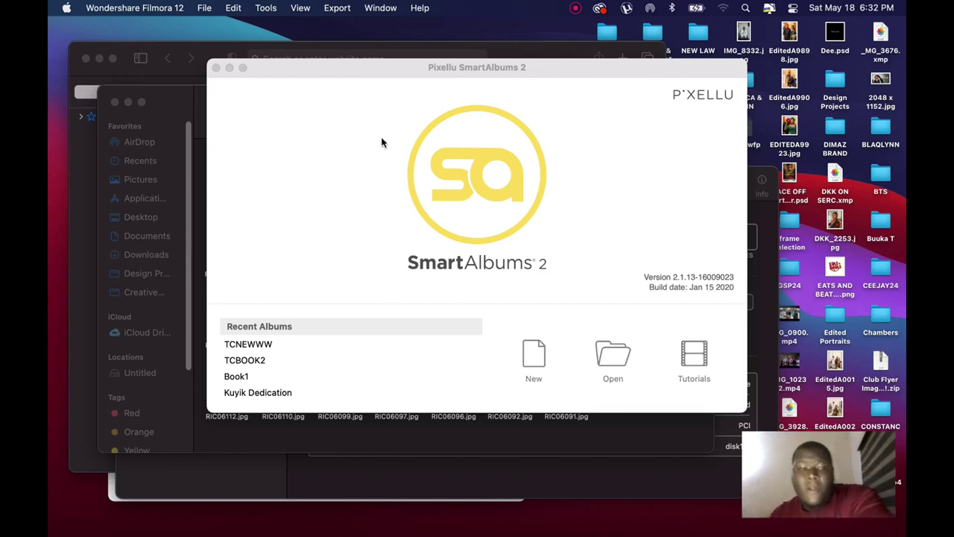
Start a new album project and switch its specifications to custom.
{"action": "left_click_drag", "start_coordinate": [412, 76], "coordinate": [398, 77]}
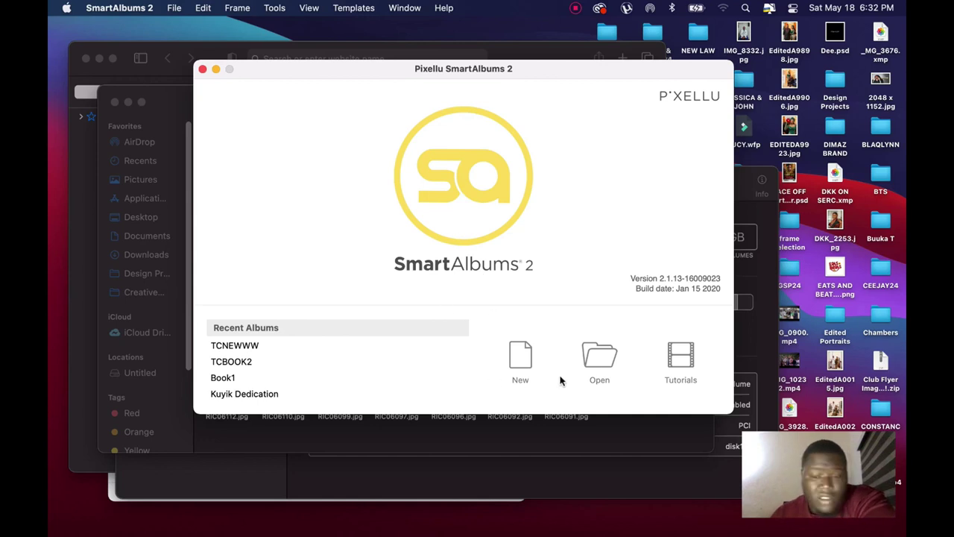
{"action": "left_click", "coordinate": [525, 356]}
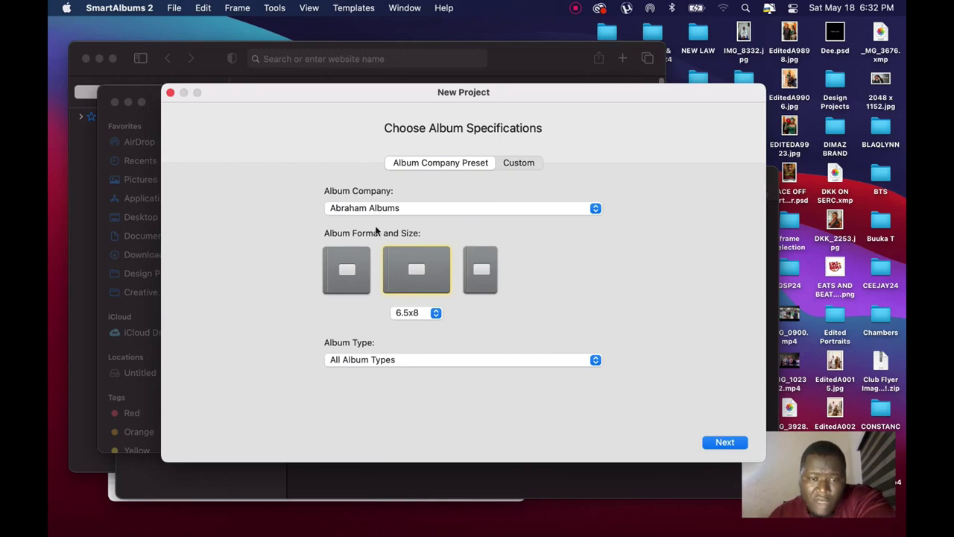
{"action": "left_click", "coordinate": [510, 166]}
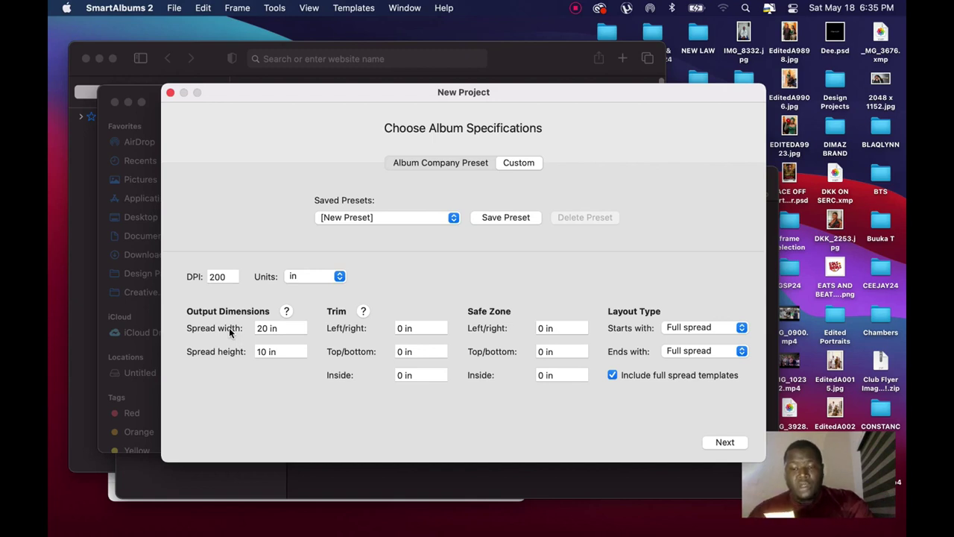
Set the spread width to 24 in and the spread height to 12 in, and continue to the template and appearance settings.
{"action": "left_click", "coordinate": [267, 329]}
{"action": "key", "text": "BackSpace"}
{"action": "type", "text": "4"}
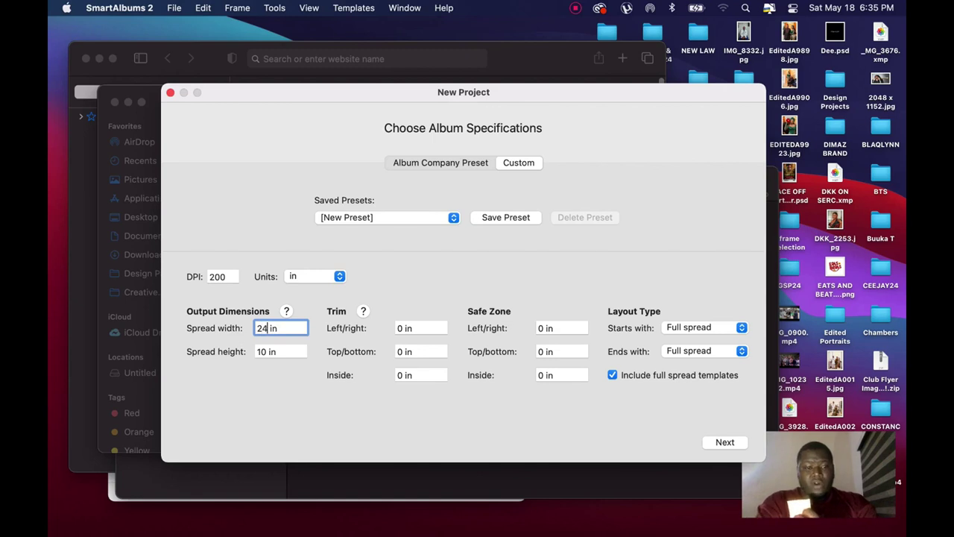
{"action": "left_click", "coordinate": [266, 351]}
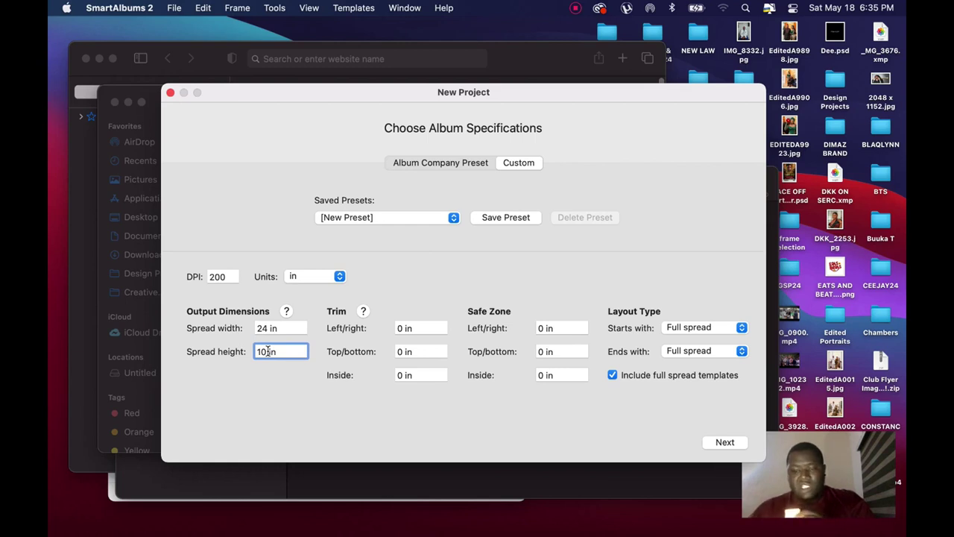
{"action": "left_click", "coordinate": [266, 355]}
{"action": "left_click", "coordinate": [270, 351]}
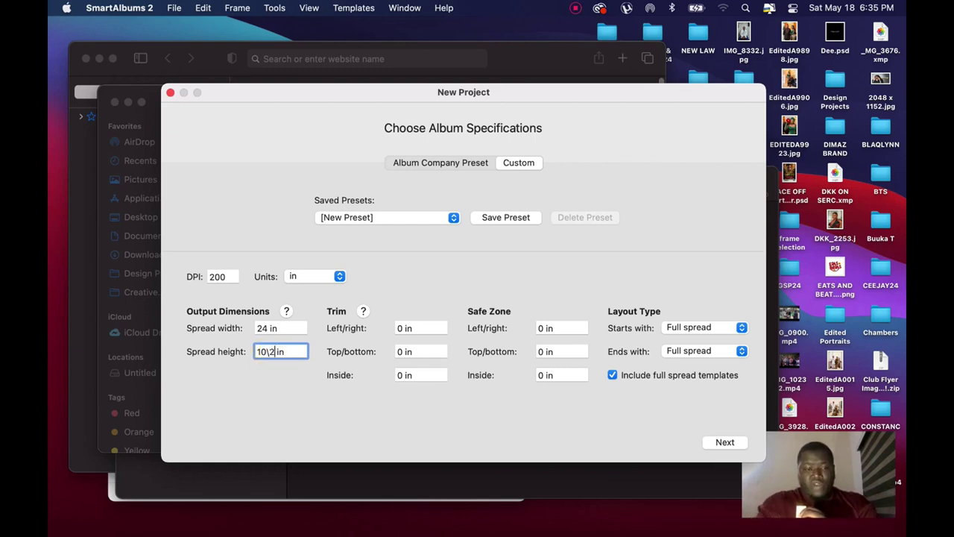
{"action": "key", "text": "BackSpace"}
{"action": "type", "text": "2"}
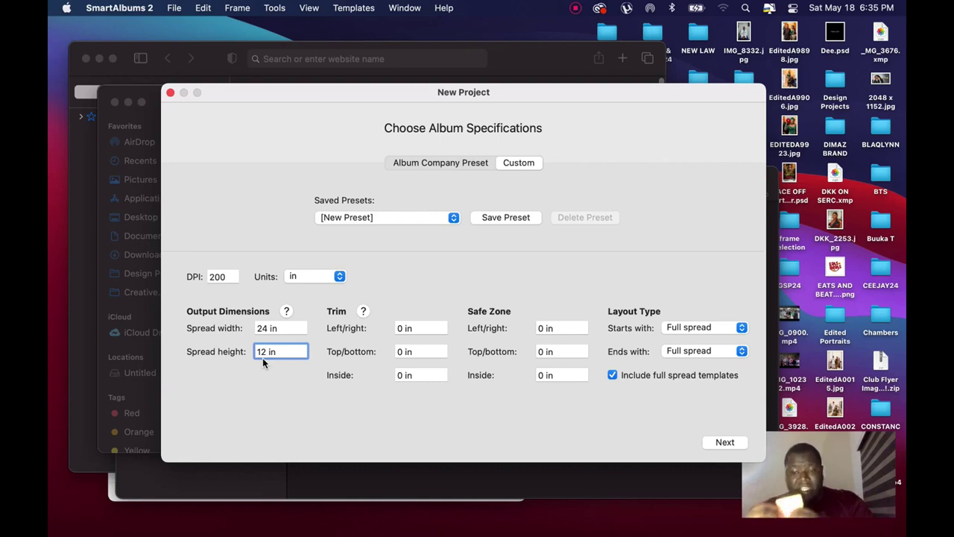
{"action": "left_click", "coordinate": [258, 327]}
{"action": "double_click", "coordinate": [257, 328]}
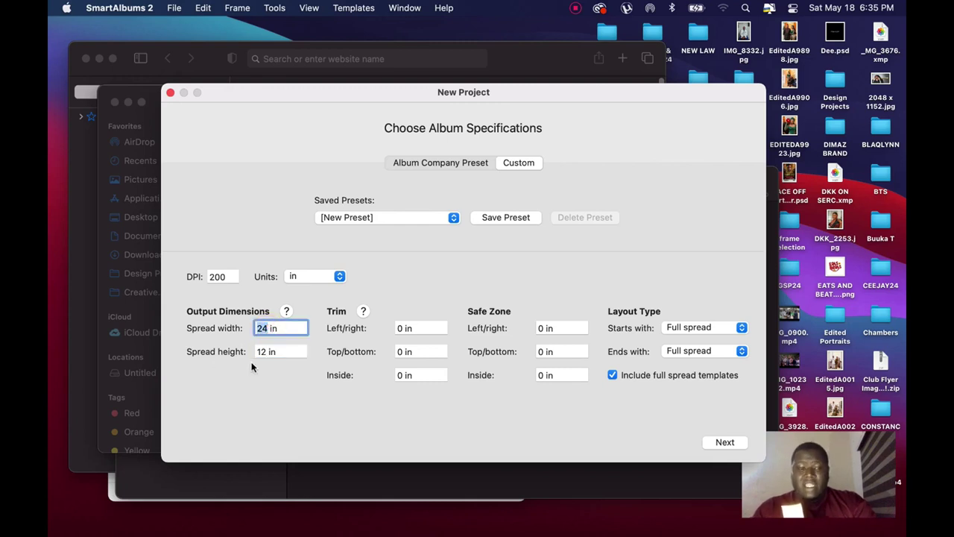
{"action": "left_click", "coordinate": [264, 352]}
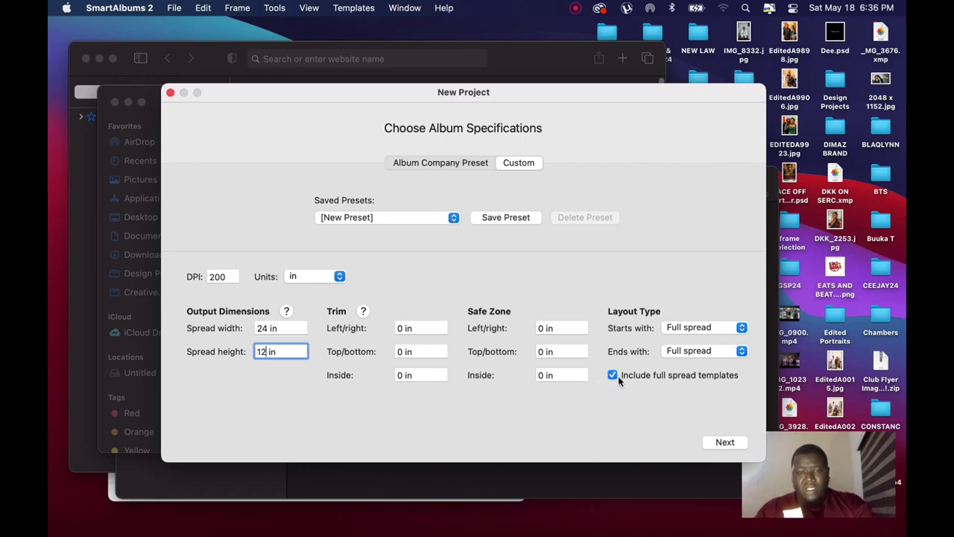
{"action": "left_click", "coordinate": [717, 442]}
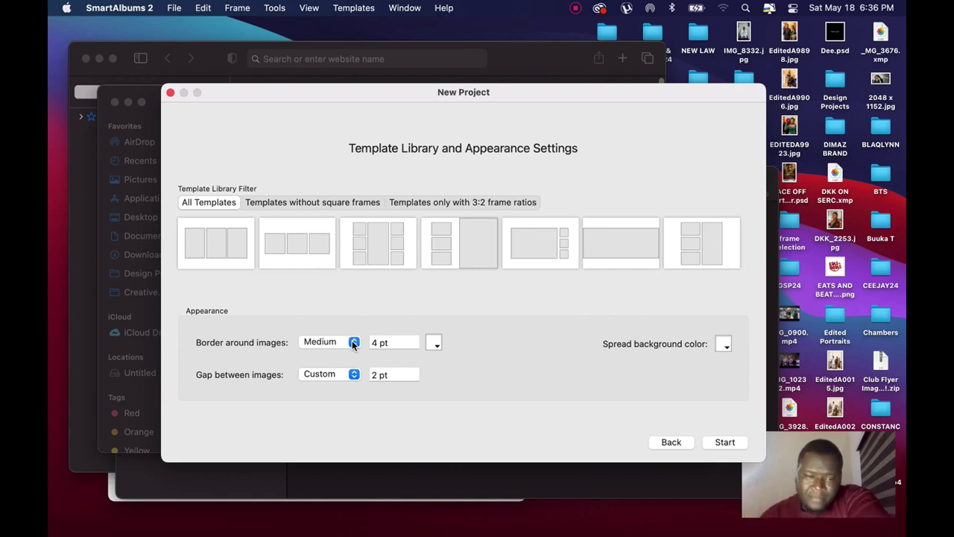
Set the border around images to None and view the other border thickness options.
{"action": "left_click", "coordinate": [353, 342]}
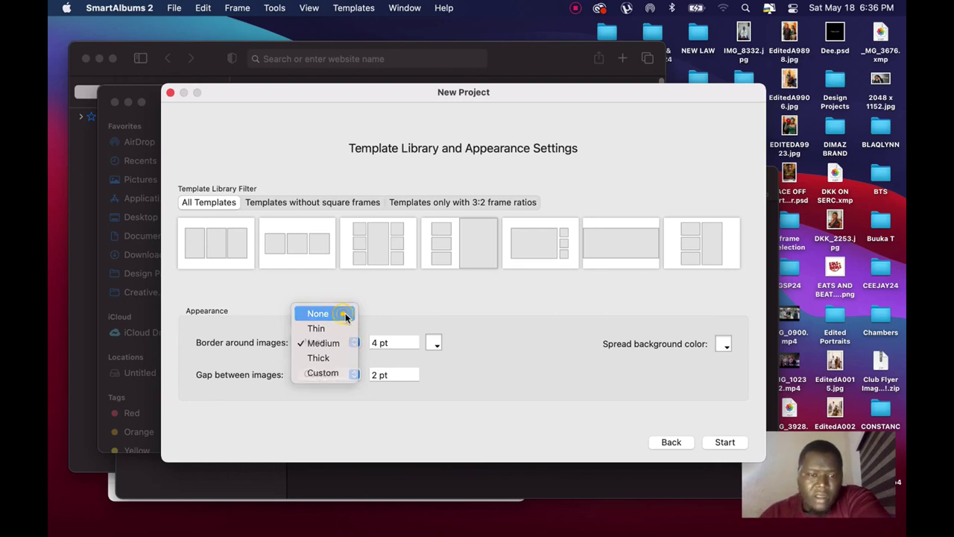
{"action": "left_click", "coordinate": [346, 316]}
{"action": "left_click", "coordinate": [353, 342]}
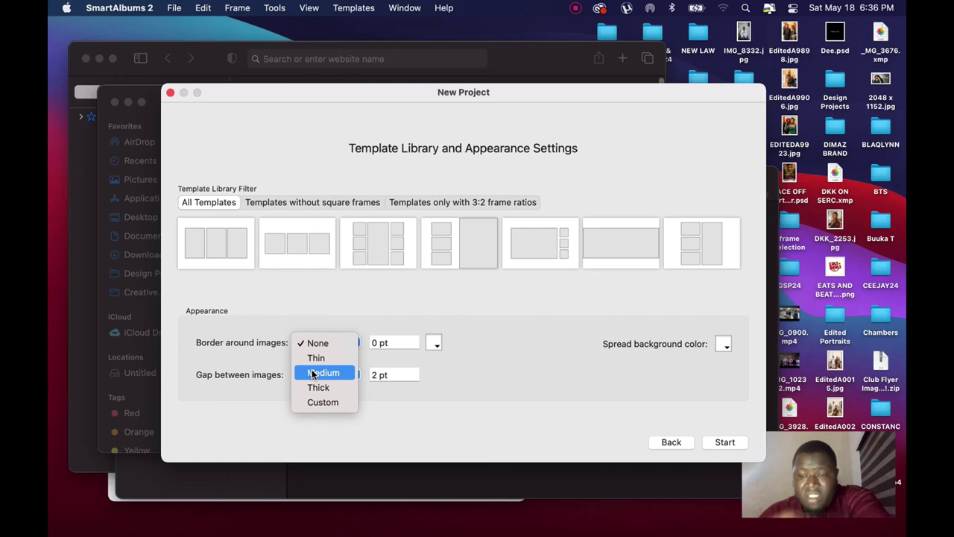
{"action": "left_click", "coordinate": [529, 404]}
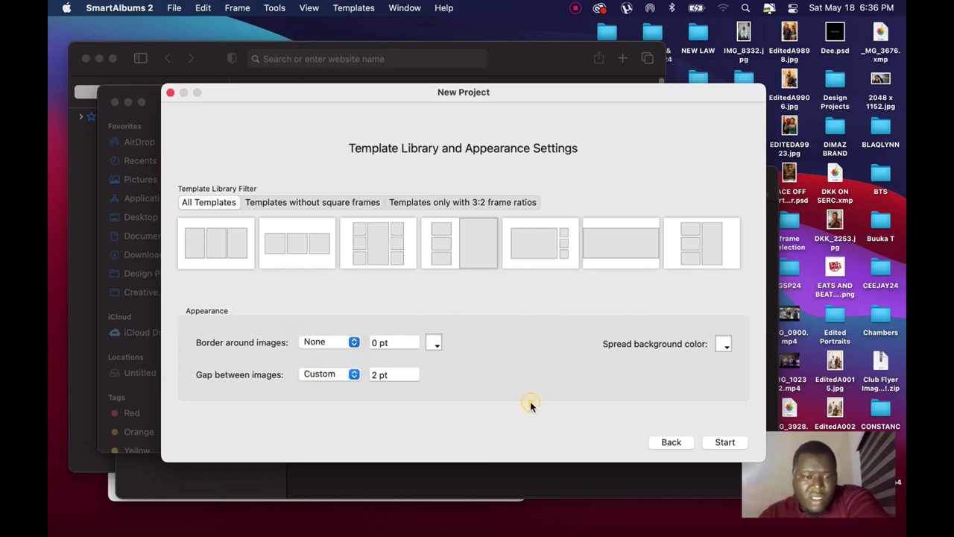
Try a Thick gap between images and set the gap to Extra Thin instead.
{"action": "left_click", "coordinate": [354, 375]}
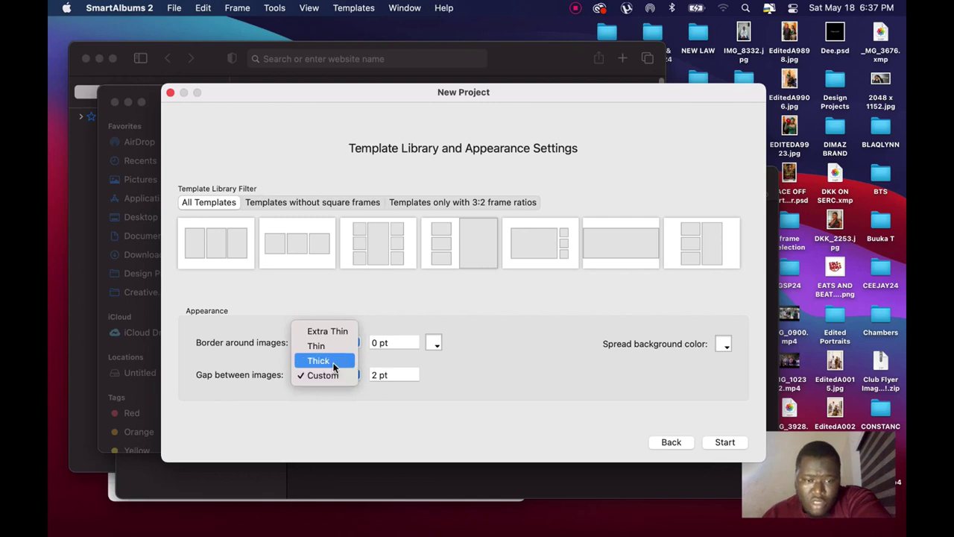
{"action": "left_click", "coordinate": [334, 361]}
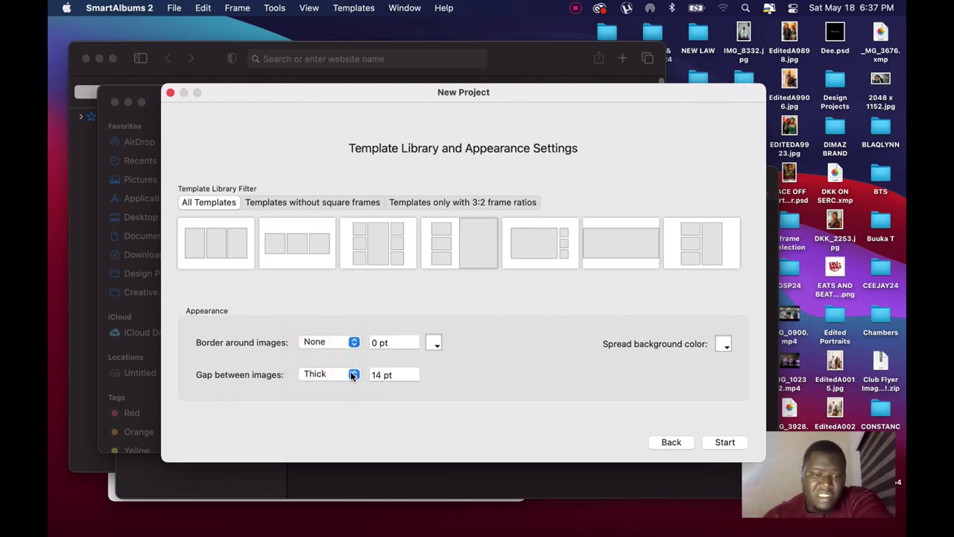
{"action": "left_click", "coordinate": [353, 374]}
{"action": "left_click", "coordinate": [343, 348]}
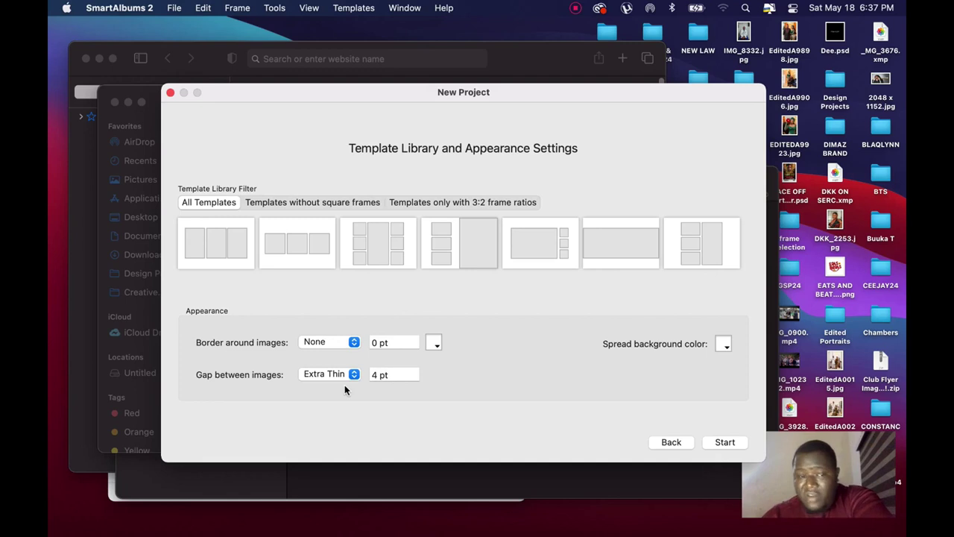
Try a Thick light-turquoise border around the images, returning its color to near white and the border to None.
{"action": "left_click", "coordinate": [353, 345]}
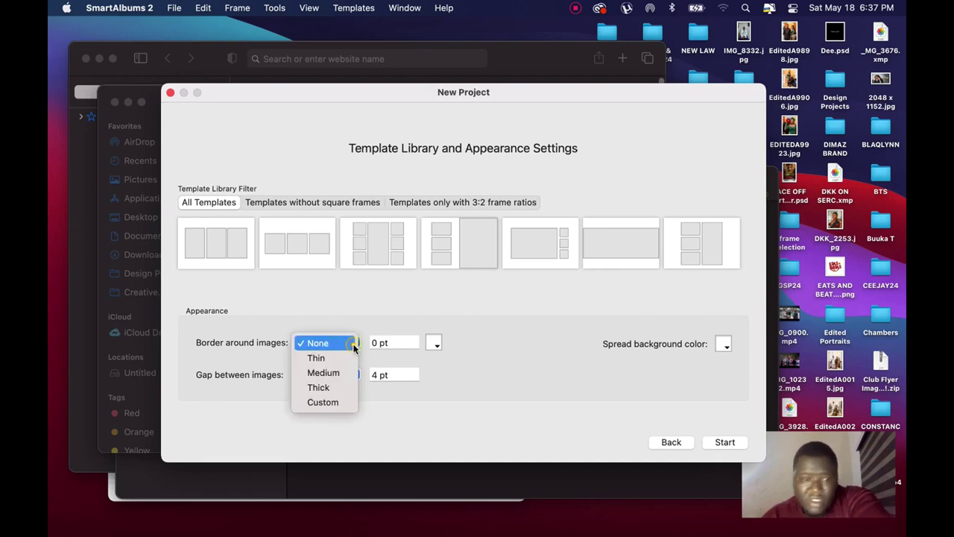
{"action": "left_click", "coordinate": [318, 387]}
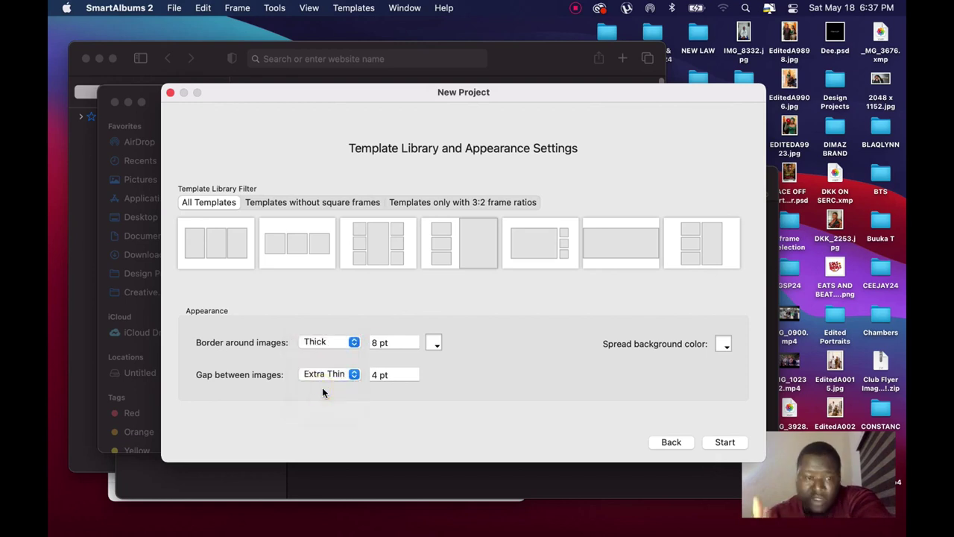
{"action": "left_click", "coordinate": [436, 343]}
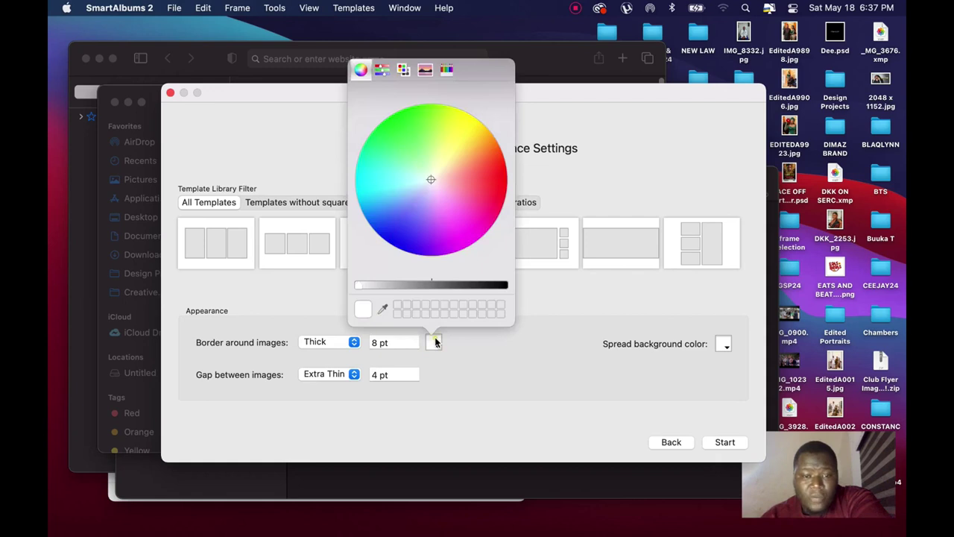
{"action": "mouse_move", "coordinate": [442, 179]}
{"action": "left_mouse_down"}
{"action": "mouse_move", "coordinate": [477, 149]}
{"action": "mouse_move", "coordinate": [485, 209]}
{"action": "mouse_move", "coordinate": [454, 112]}
{"action": "mouse_move", "coordinate": [399, 179]}
{"action": "left_mouse_up"}
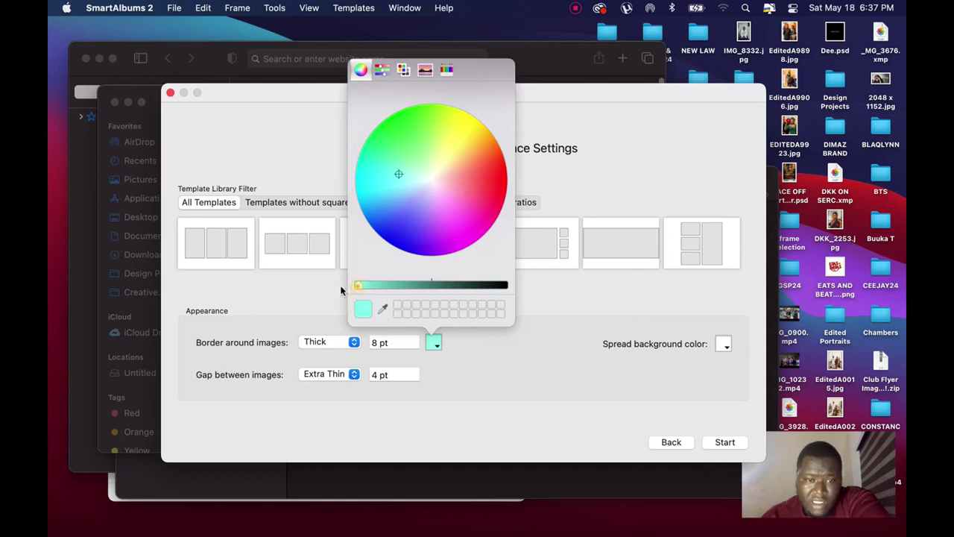
{"action": "left_click_drag", "start_coordinate": [401, 173], "coordinate": [430, 183]}
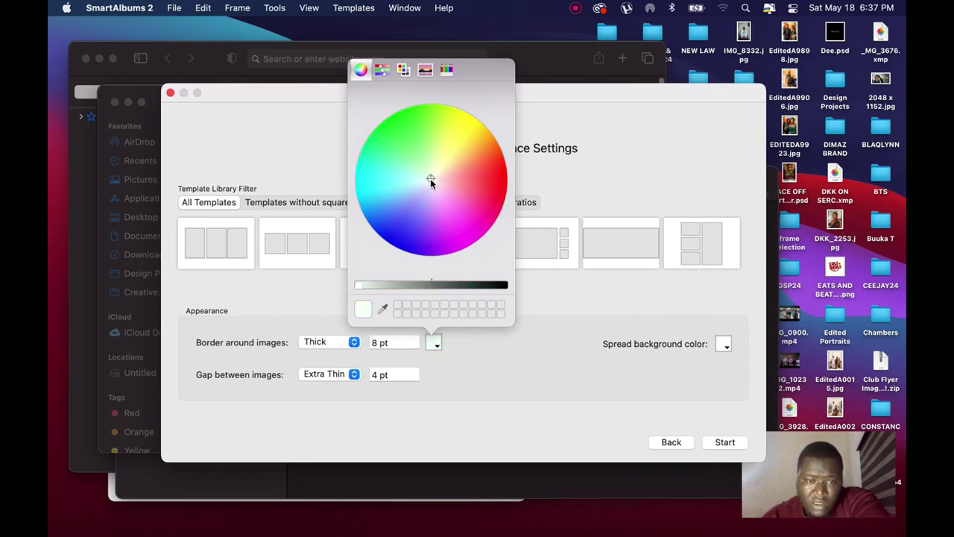
{"action": "left_click", "coordinate": [496, 349]}
{"action": "left_click", "coordinate": [353, 342]}
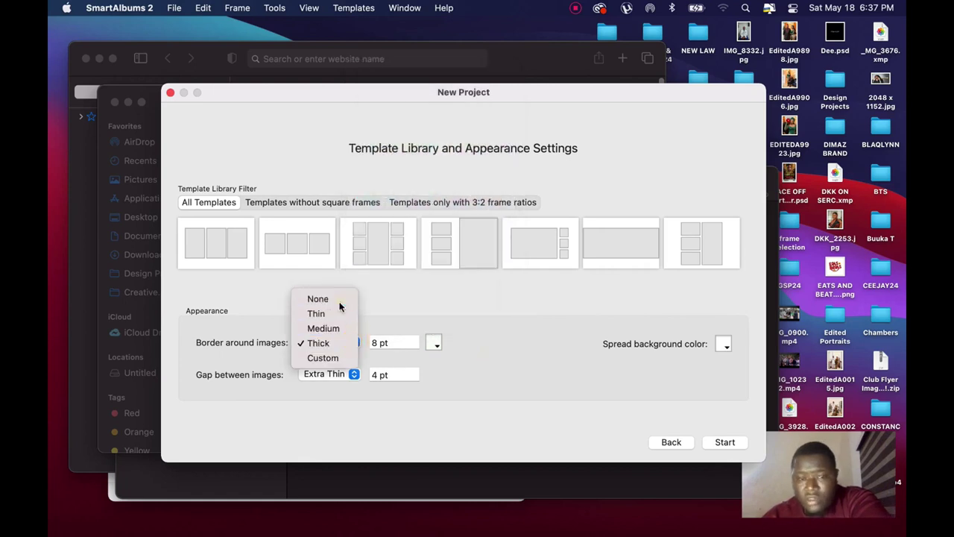
{"action": "left_click", "coordinate": [340, 302]}
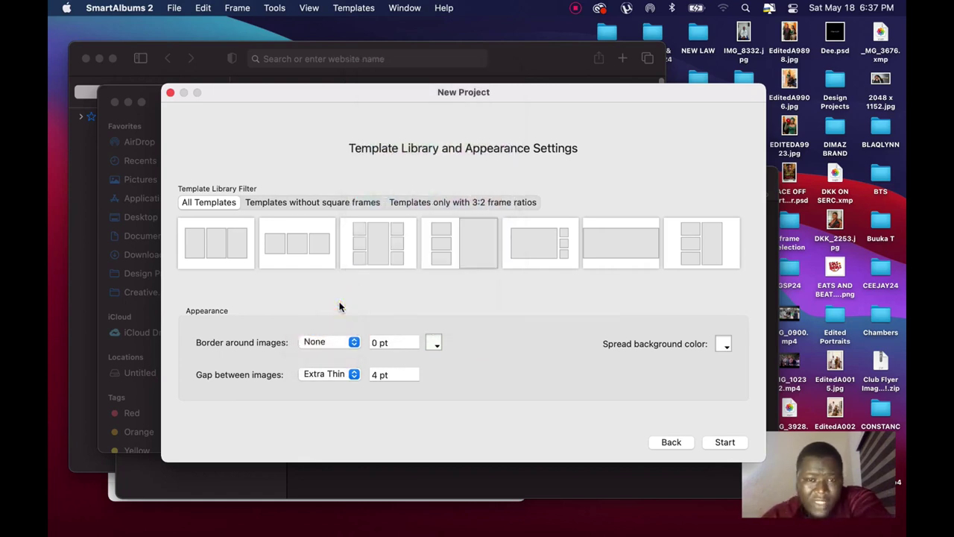
Set the border around images to Thick and its color to red.
{"action": "left_click", "coordinate": [355, 342]}
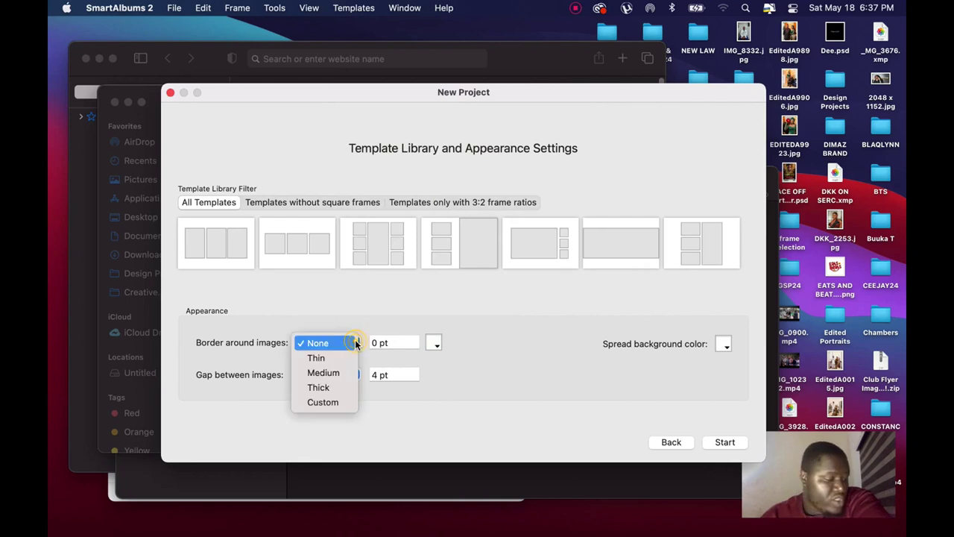
{"action": "left_click", "coordinate": [328, 387]}
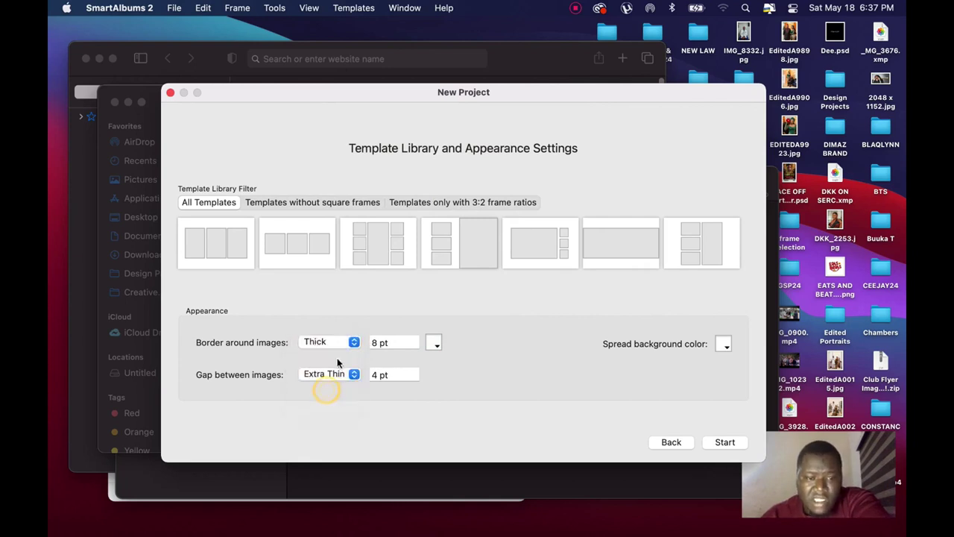
{"action": "left_click", "coordinate": [437, 342]}
{"action": "left_click", "coordinate": [452, 192]}
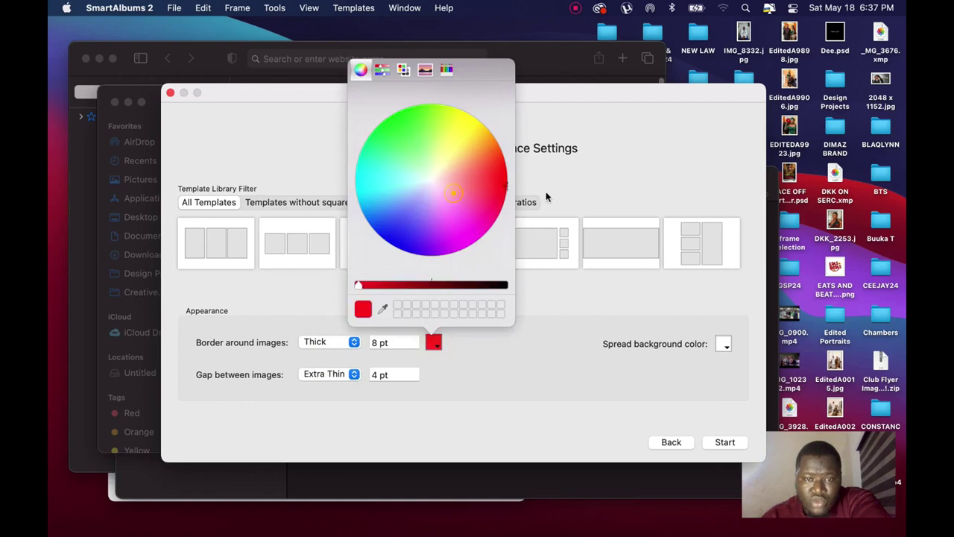
{"action": "left_click", "coordinate": [539, 369]}
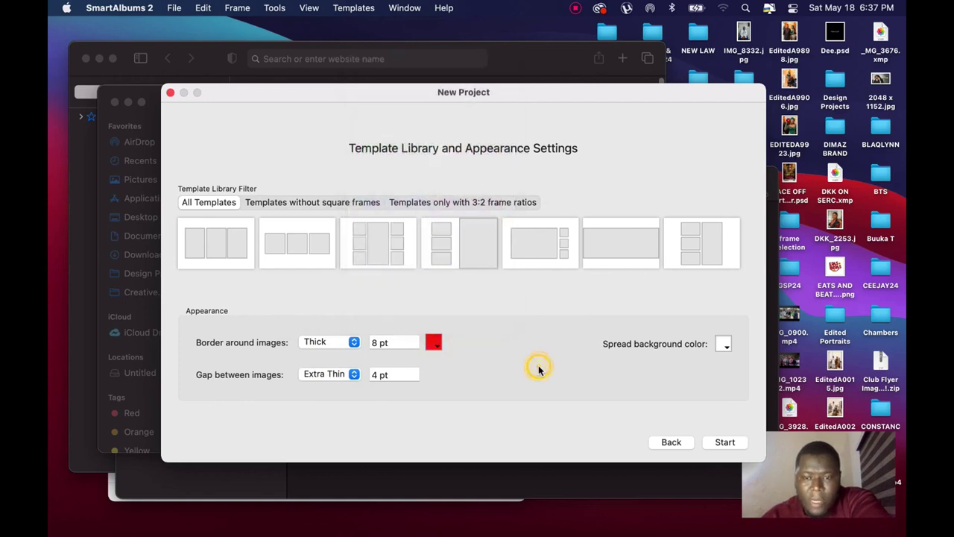
View the spread background color choices, keep the background white, and start the project.
{"action": "left_click", "coordinate": [721, 346]}
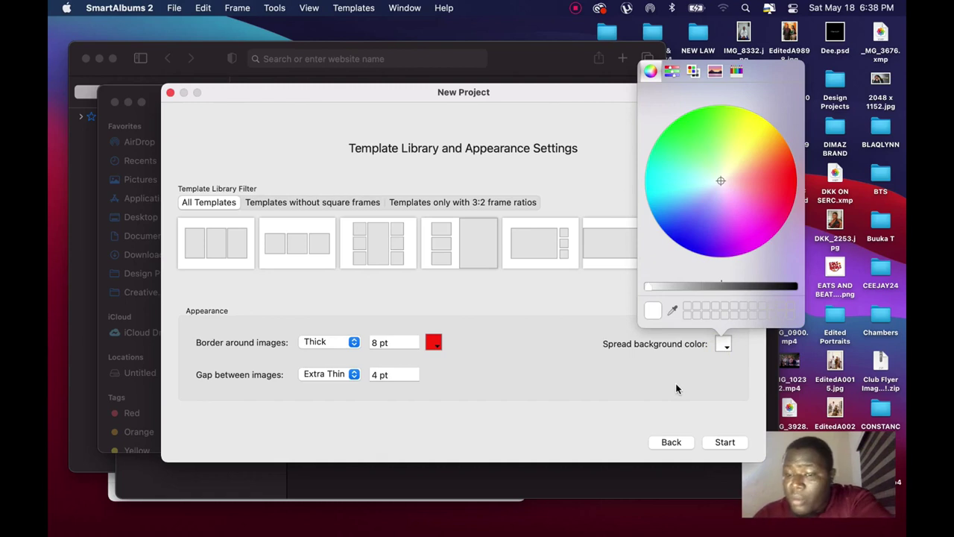
{"action": "left_click", "coordinate": [630, 343]}
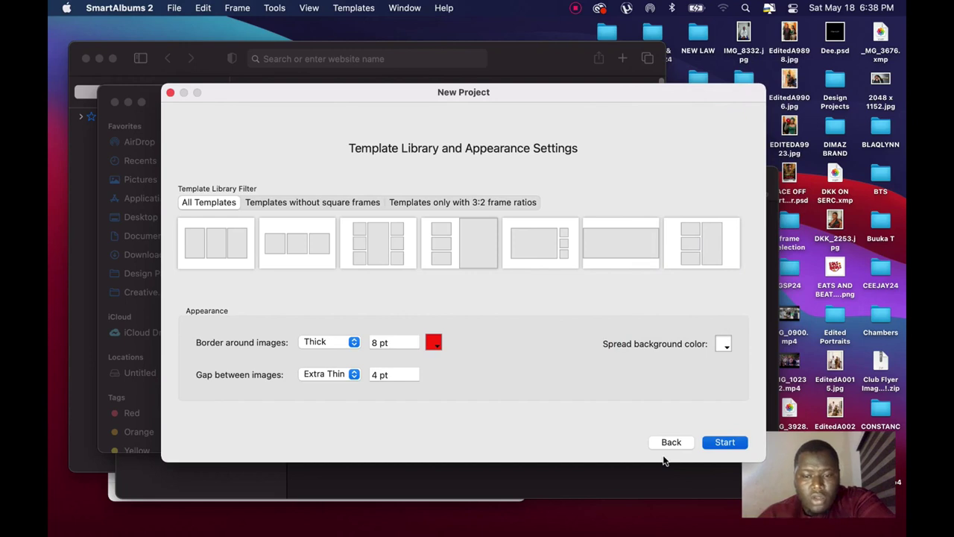
{"action": "key", "text": "Return"}
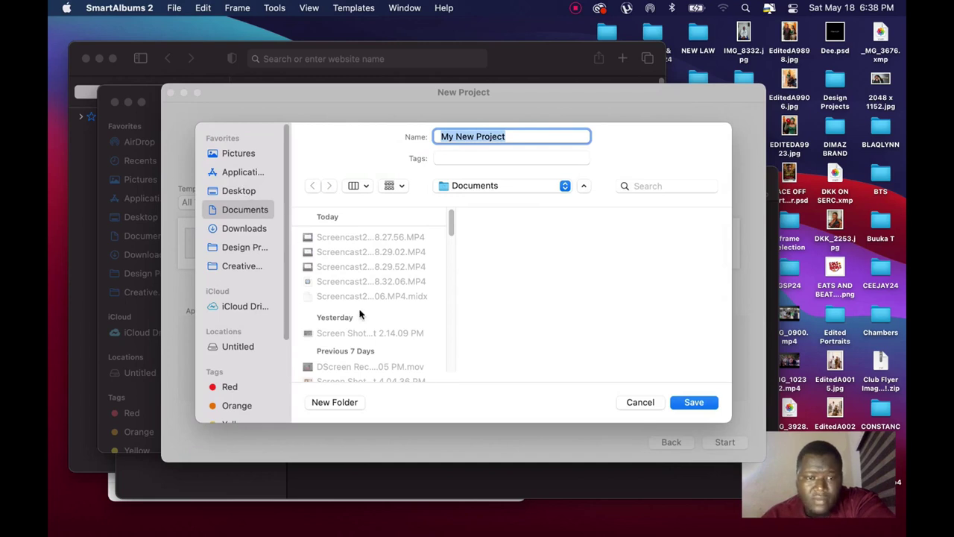
Create a folder named SAMPLEBOOK inside Documents for saving the project, copying the folder name to the clipboard.
{"action": "left_click", "coordinate": [331, 401]}
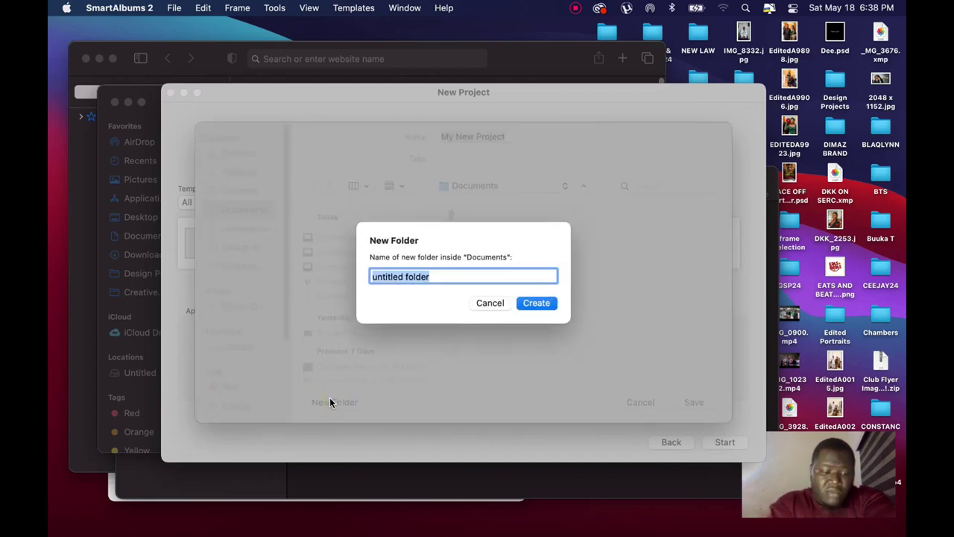
{"action": "type", "text": "SAMPL"}
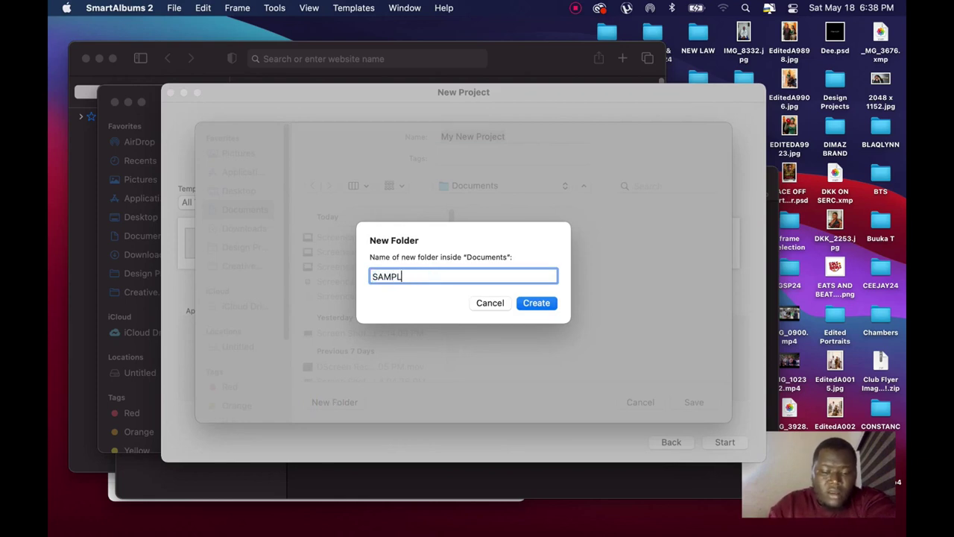
{"action": "type", "text": "EBOOK"}
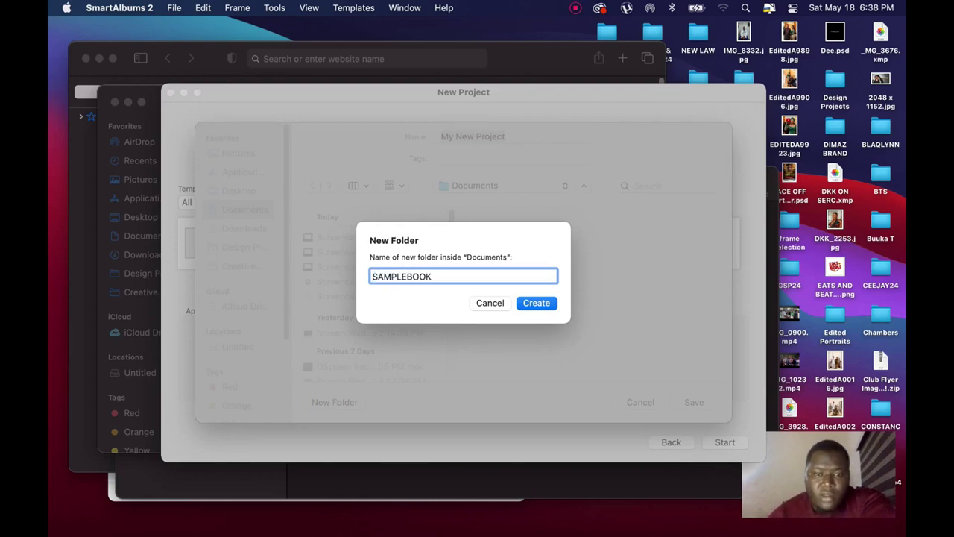
{"action": "key", "text": "super+a"}
{"action": "key", "text": "super+c"}
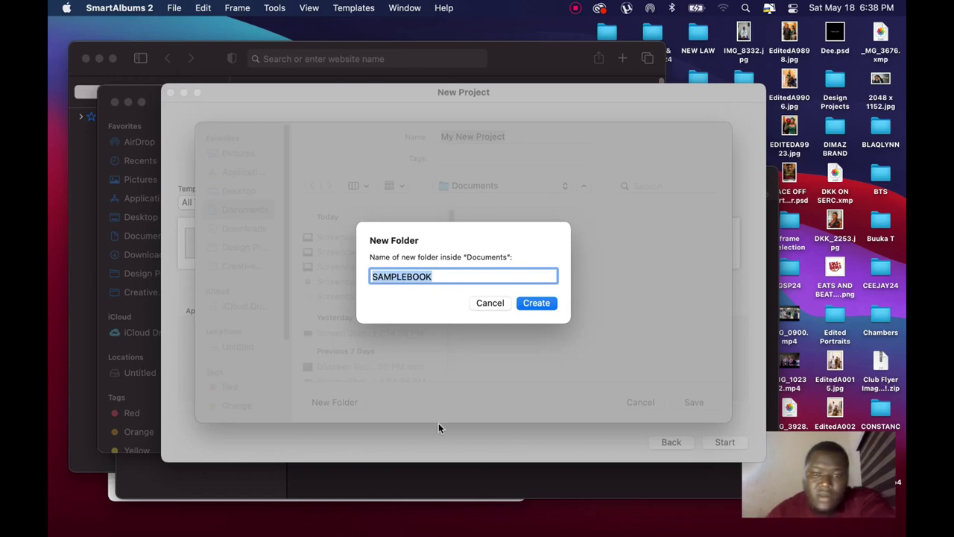
{"action": "left_click", "coordinate": [539, 305]}
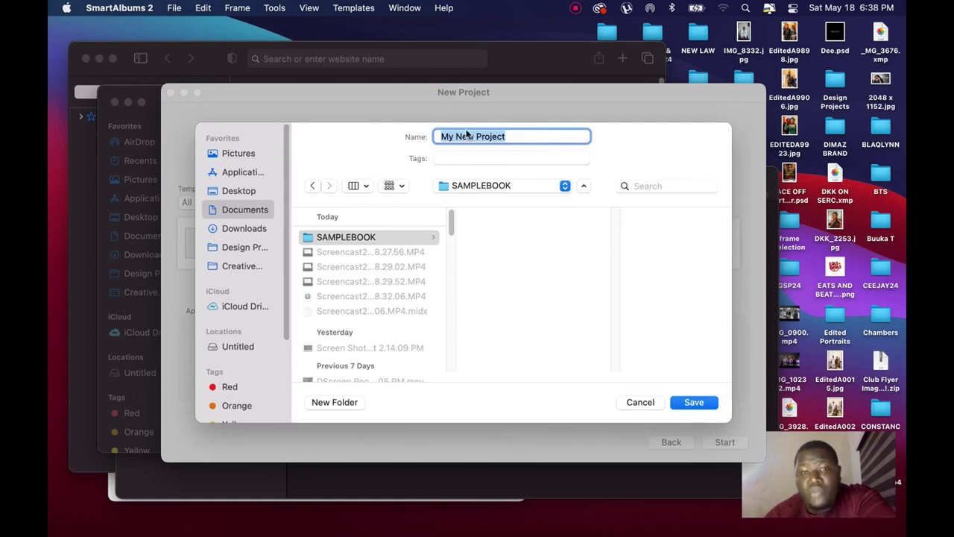
Name the project SAMPLEBOOK and save it in the SAMPLEBOOK folder.
{"action": "key", "text": "super+v"}
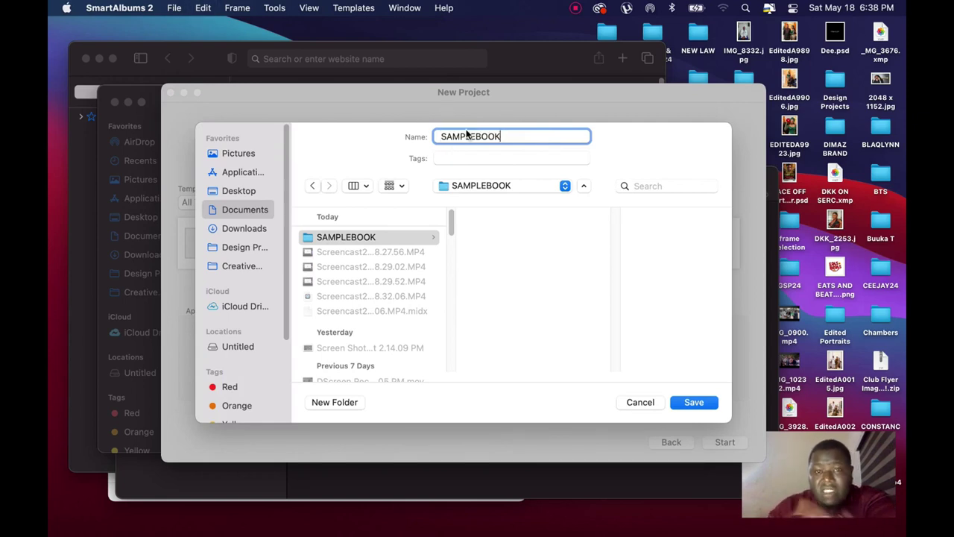
{"action": "left_click", "coordinate": [687, 404]}
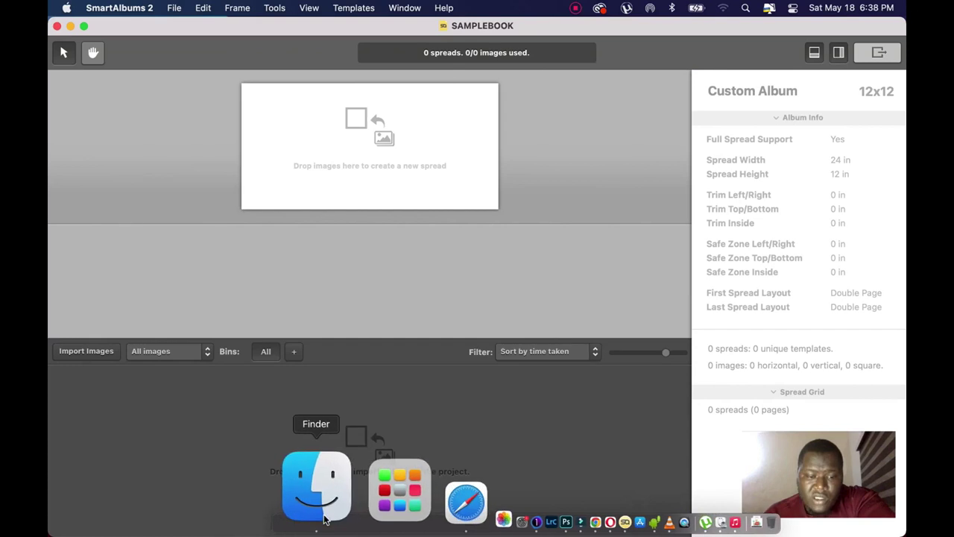
Switch to Finder and open the MOMENTS folder inside the couple's folder on the Desktop.
{"action": "left_click", "coordinate": [316, 513]}
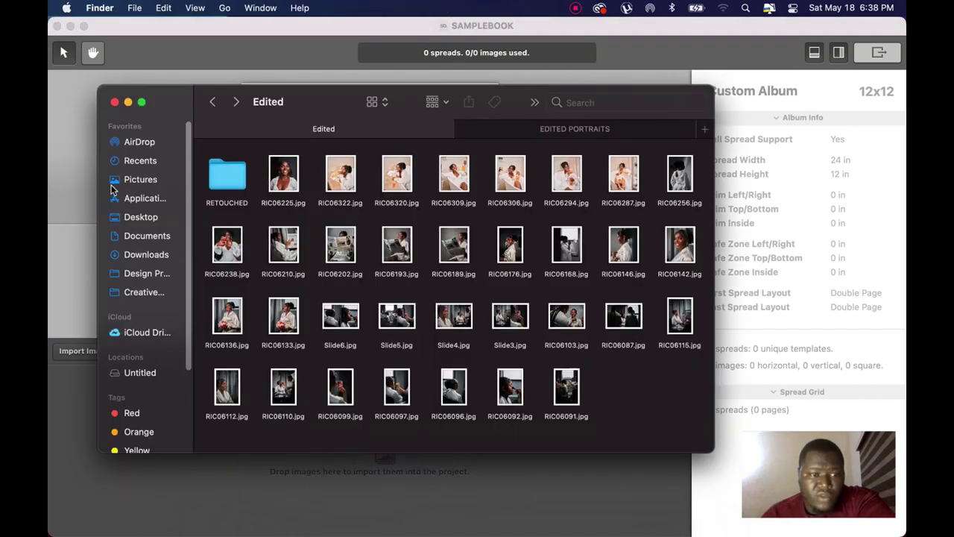
{"action": "left_click", "coordinate": [131, 217]}
{"action": "scroll", "coordinate": [393, 272], "scroll_direction": "down", "scroll_amount": 3}
{"action": "double_click", "coordinate": [322, 184]}
{"action": "double_click", "coordinate": [226, 191]}
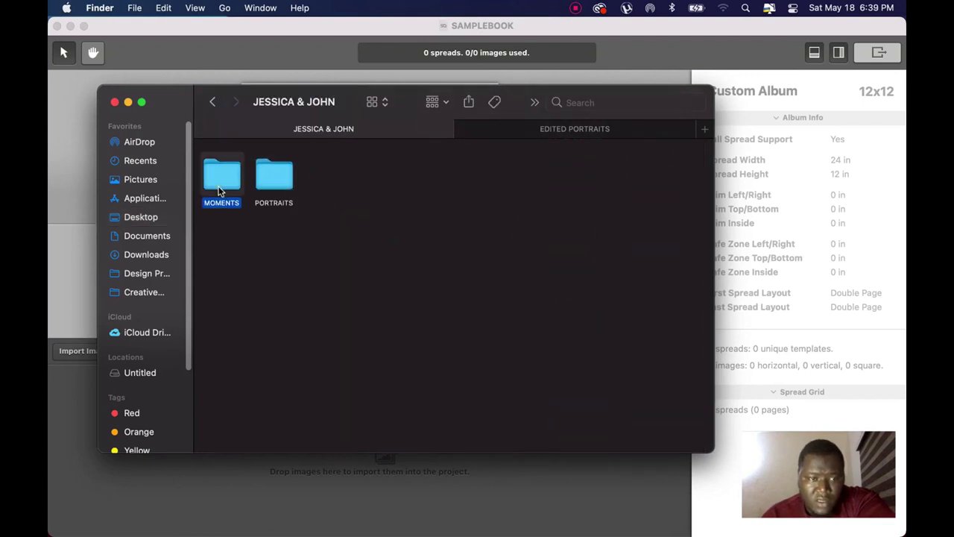
{"action": "left_click", "coordinate": [212, 105]}
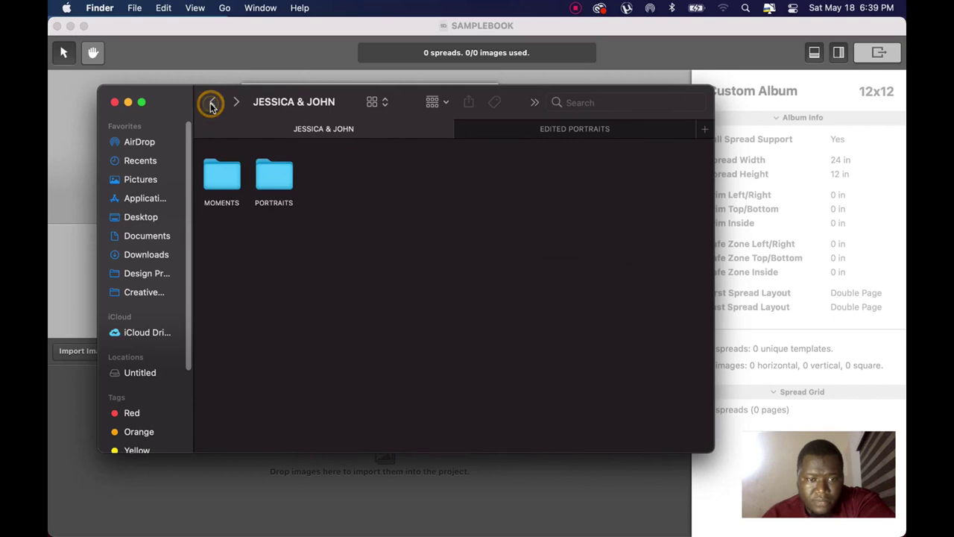
{"action": "double_click", "coordinate": [214, 173]}
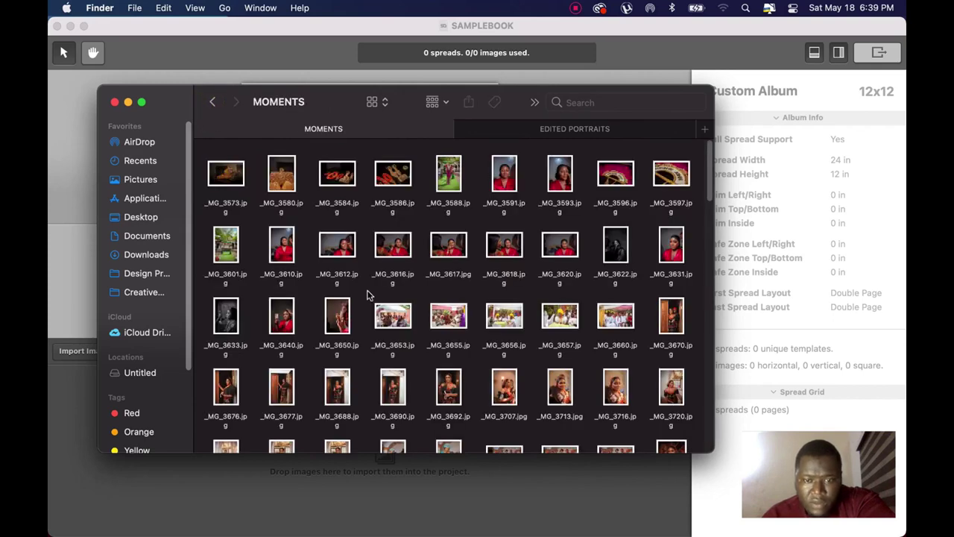
{"action": "scroll", "coordinate": [367, 295], "scroll_direction": "down", "scroll_amount": 5}
{"action": "scroll", "coordinate": [373, 298], "scroll_direction": "up", "scroll_amount": 5}
{"action": "left_click_drag", "start_coordinate": [201, 171], "coordinate": [712, 529]}
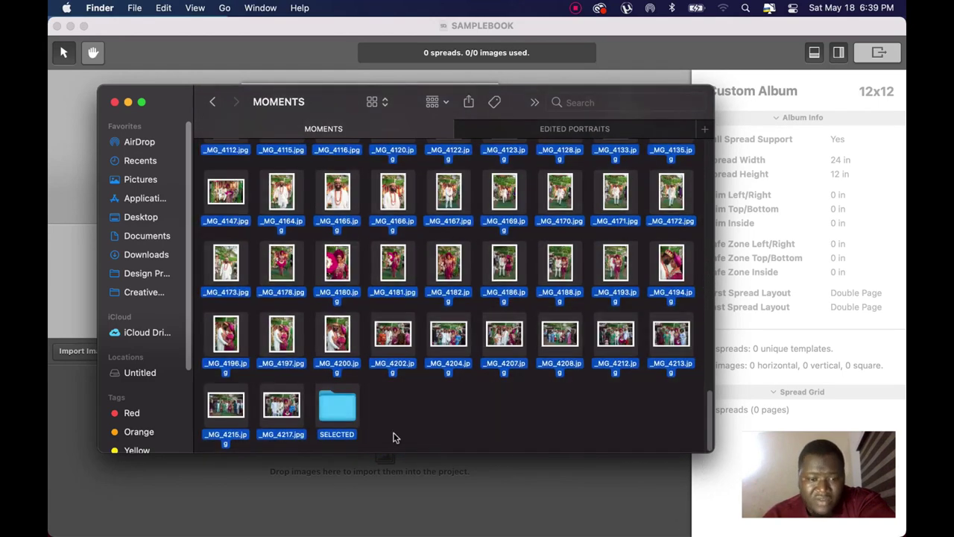
{"action": "left_click", "coordinate": [352, 416], "text": "super"}
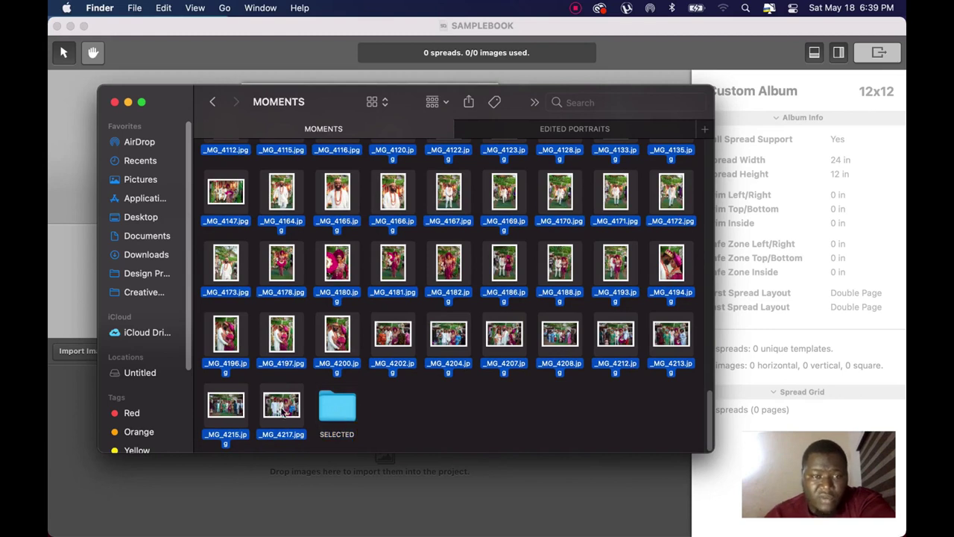
{"action": "left_click", "coordinate": [214, 101]}
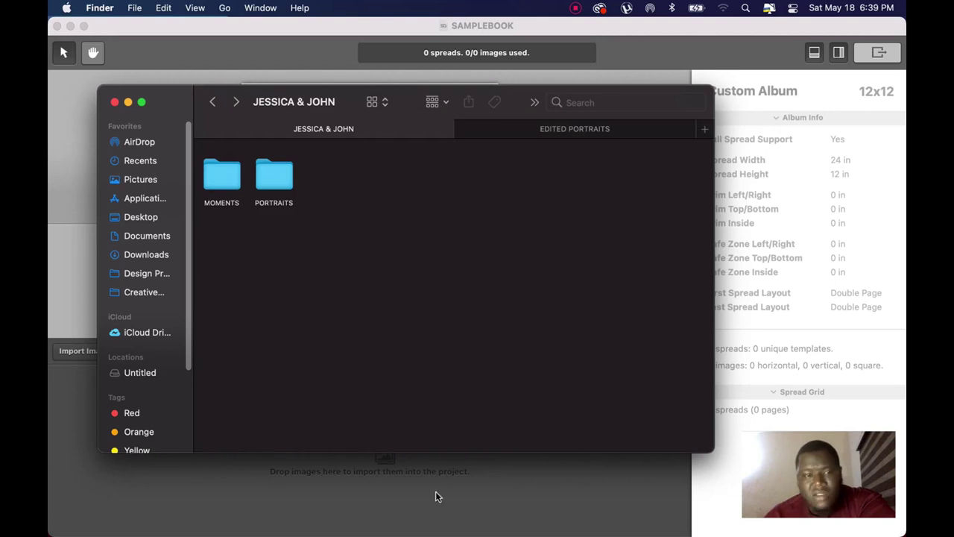
{"action": "left_click", "coordinate": [215, 173]}
{"action": "double_click", "coordinate": [216, 171]}
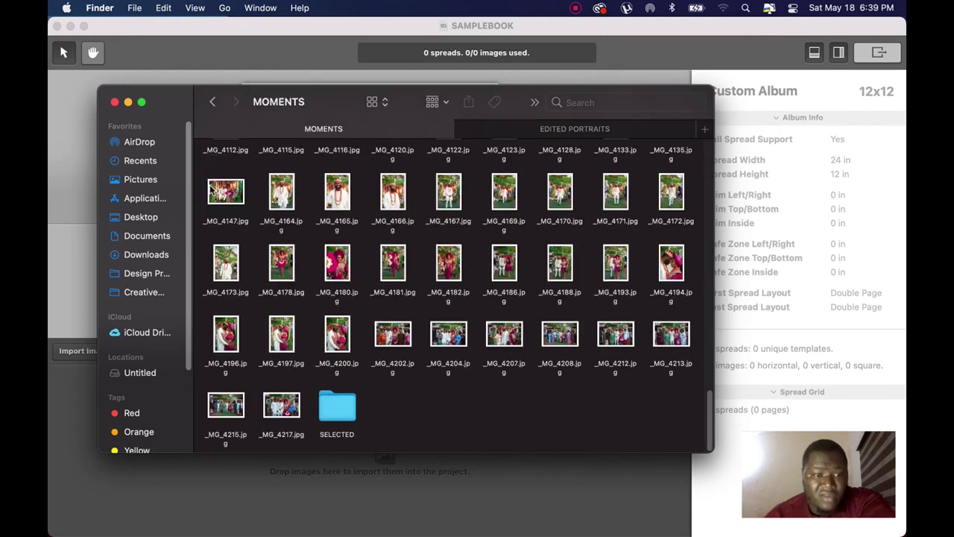
Import the images _MG_3573 through _MG_3942 from the MOMENTS folder into the album project and minimize the Finder window.
{"action": "scroll", "coordinate": [302, 234], "scroll_direction": "down", "scroll_amount": 5}
{"action": "scroll", "coordinate": [302, 238], "scroll_direction": "up", "scroll_amount": 10}
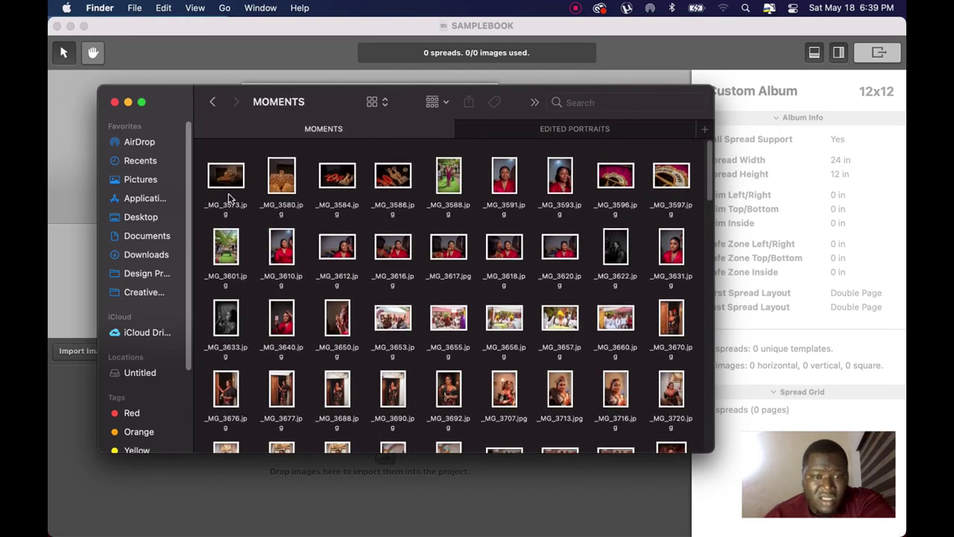
{"action": "left_click_drag", "start_coordinate": [590, 319], "coordinate": [82, 298]}
{"action": "mouse_move", "coordinate": [97, 216]}
{"action": "left_mouse_down"}
{"action": "mouse_move", "coordinate": [134, 216]}
{"action": "mouse_move", "coordinate": [99, 216]}
{"action": "left_mouse_up"}
{"action": "left_click_drag", "start_coordinate": [113, 153], "coordinate": [720, 477]}
{"action": "left_click_drag", "start_coordinate": [701, 365], "coordinate": [604, 490]}
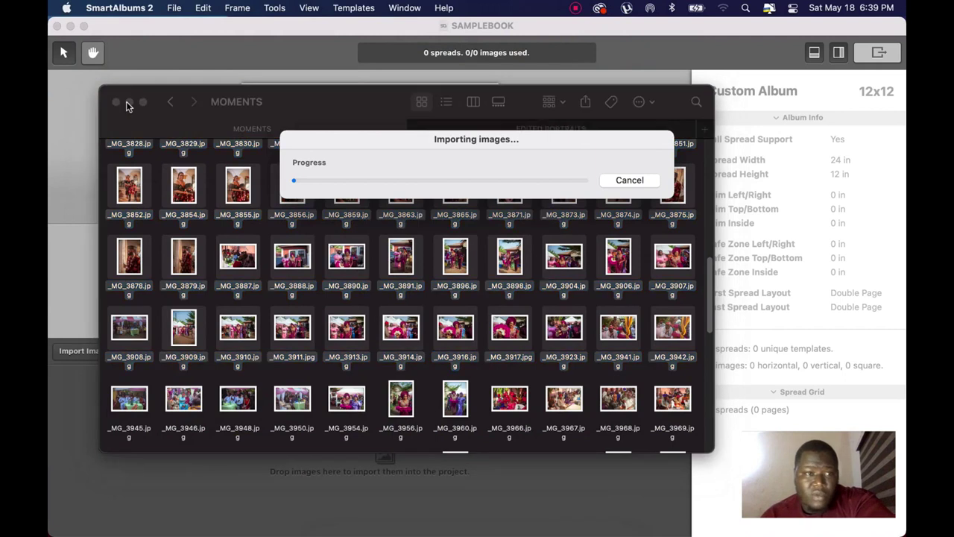
{"action": "left_click", "coordinate": [128, 103]}
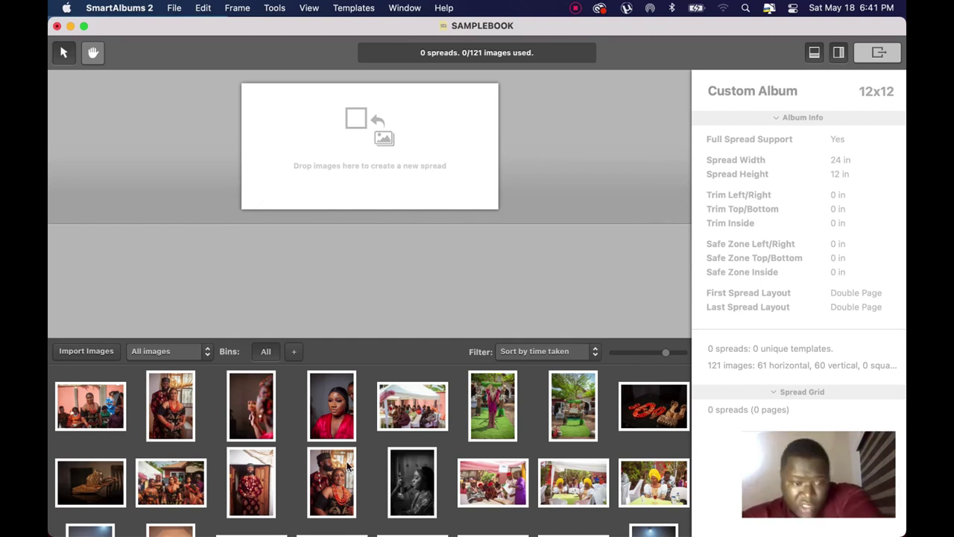
Look through the imported images and try sorting them by file name, by time modified and by time taken.
{"action": "scroll", "coordinate": [348, 466], "scroll_direction": "down", "scroll_amount": 1}
{"action": "scroll", "coordinate": [348, 466], "scroll_direction": "up", "scroll_amount": 1}
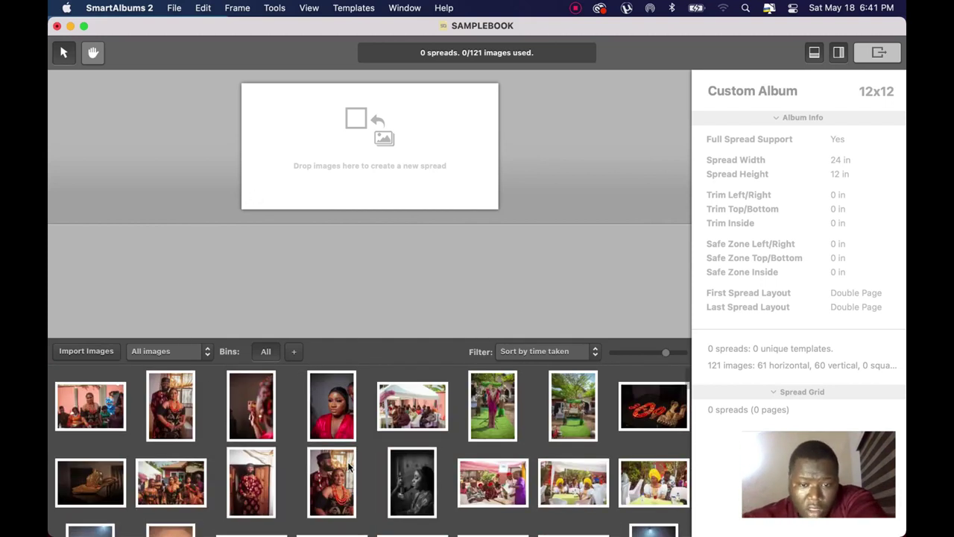
{"action": "scroll", "coordinate": [348, 466], "scroll_direction": "down", "scroll_amount": 5}
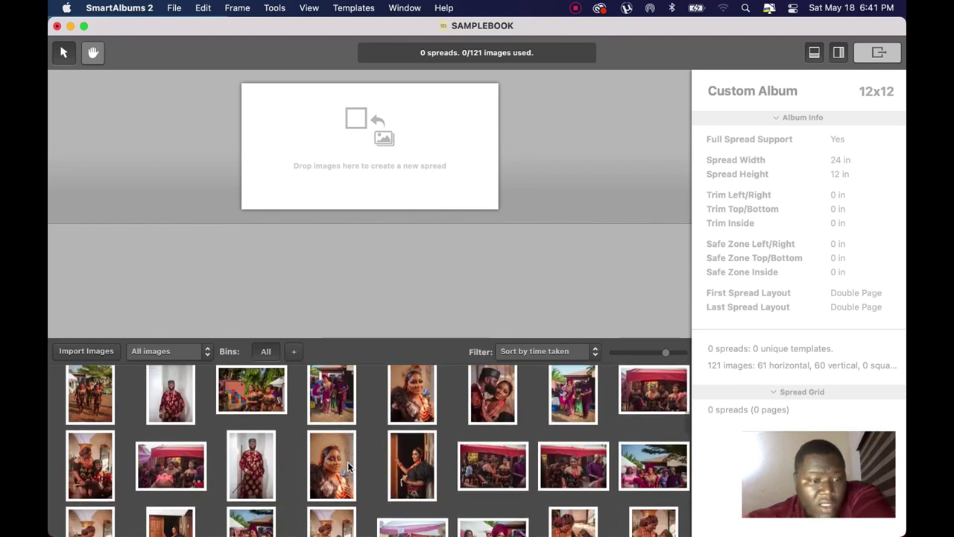
{"action": "scroll", "coordinate": [348, 466], "scroll_direction": "down", "scroll_amount": 3}
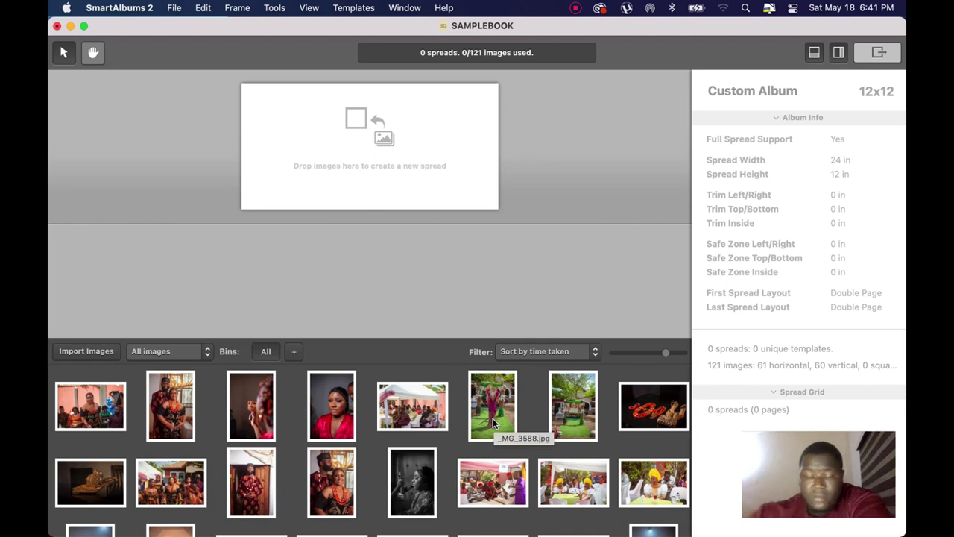
{"action": "left_click", "coordinate": [595, 352]}
{"action": "left_click", "coordinate": [563, 381]}
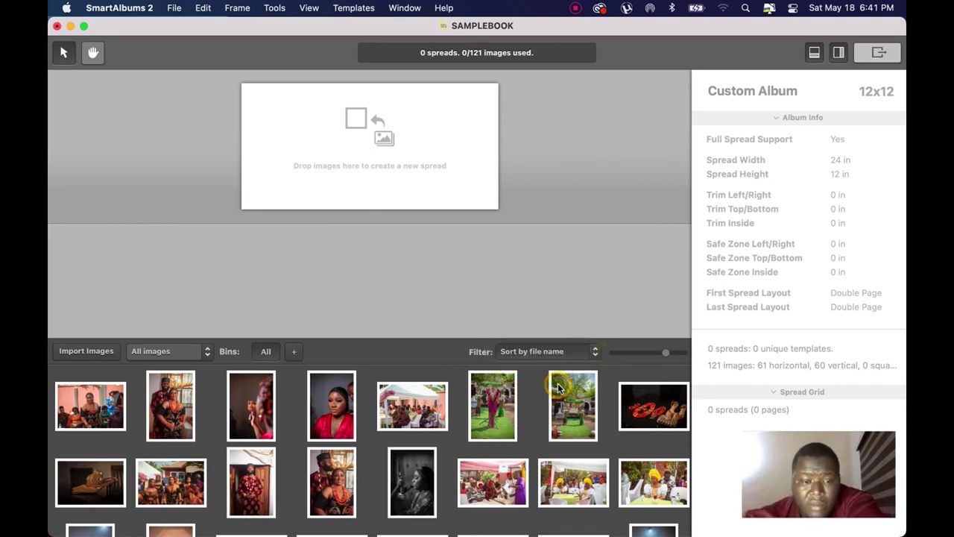
{"action": "scroll", "coordinate": [468, 423], "scroll_direction": "down", "scroll_amount": 3}
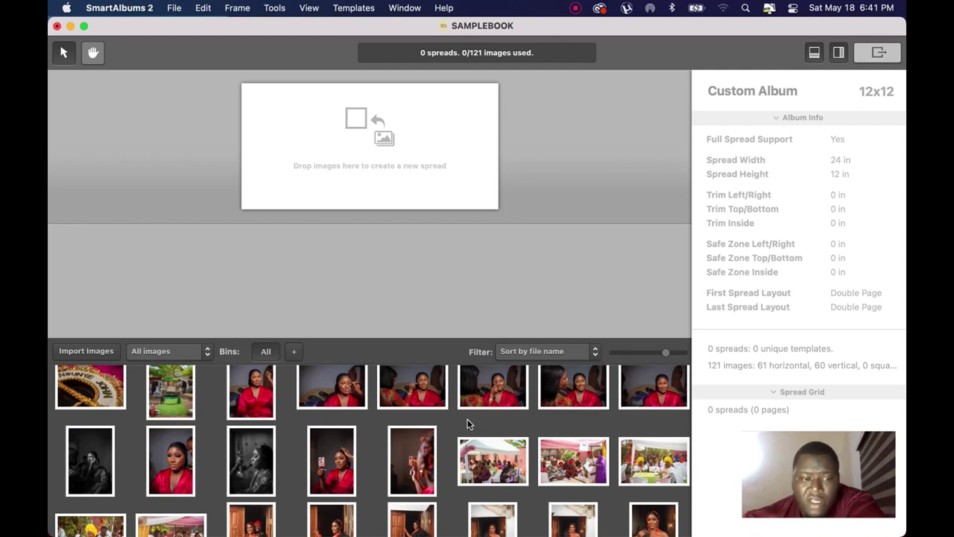
{"action": "left_click", "coordinate": [592, 351]}
{"action": "left_click", "coordinate": [539, 341]}
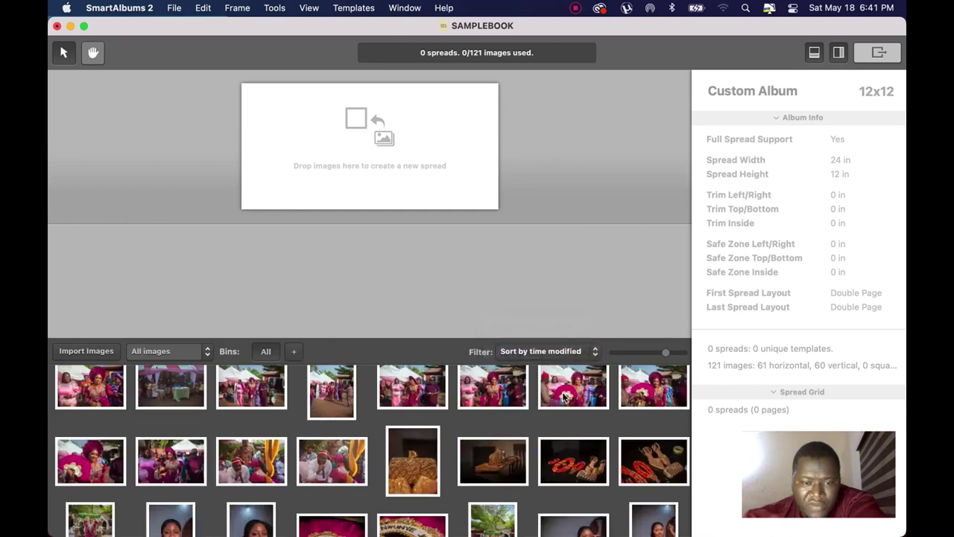
{"action": "left_click", "coordinate": [595, 350]}
{"action": "left_click", "coordinate": [575, 345]}
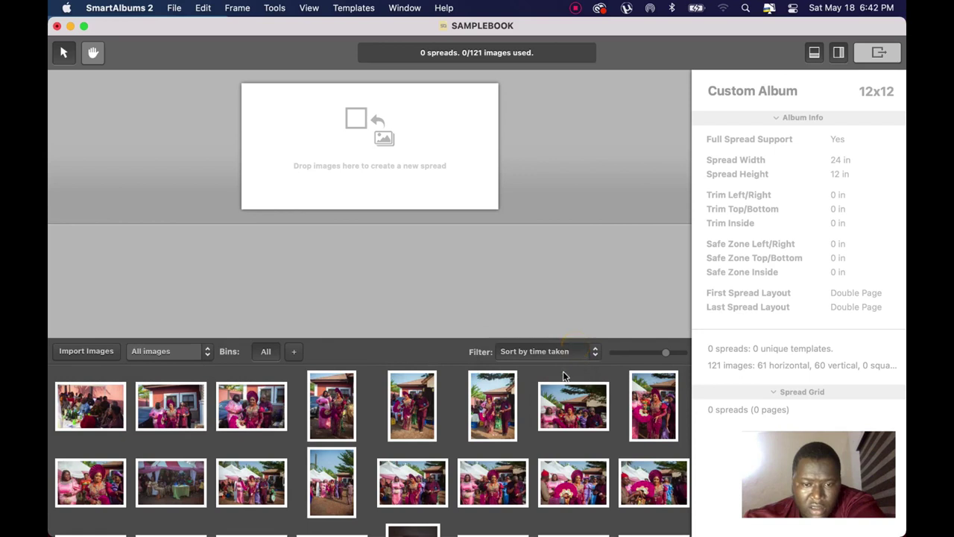
Sort the imported images by file name and select the image _MG_3573.
{"action": "left_click", "coordinate": [596, 356]}
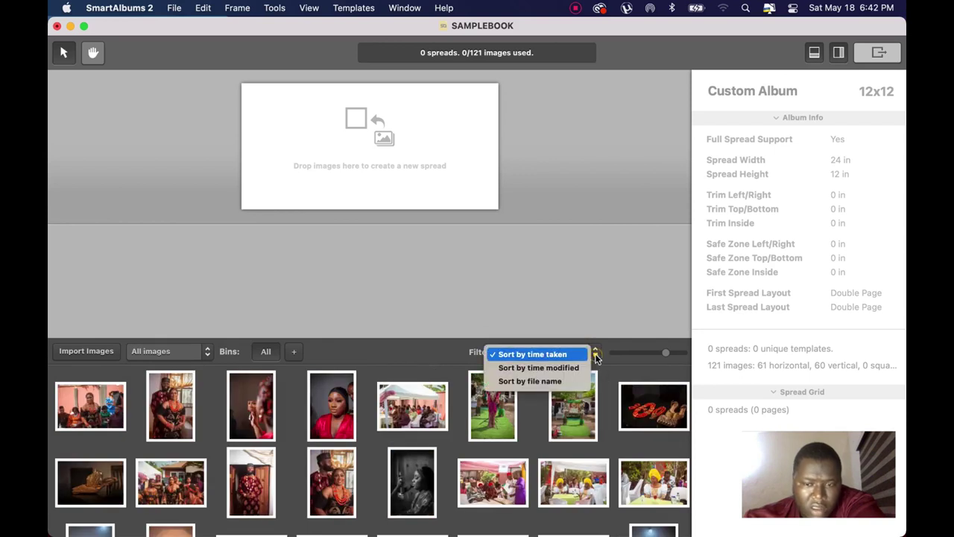
{"action": "left_click", "coordinate": [559, 381]}
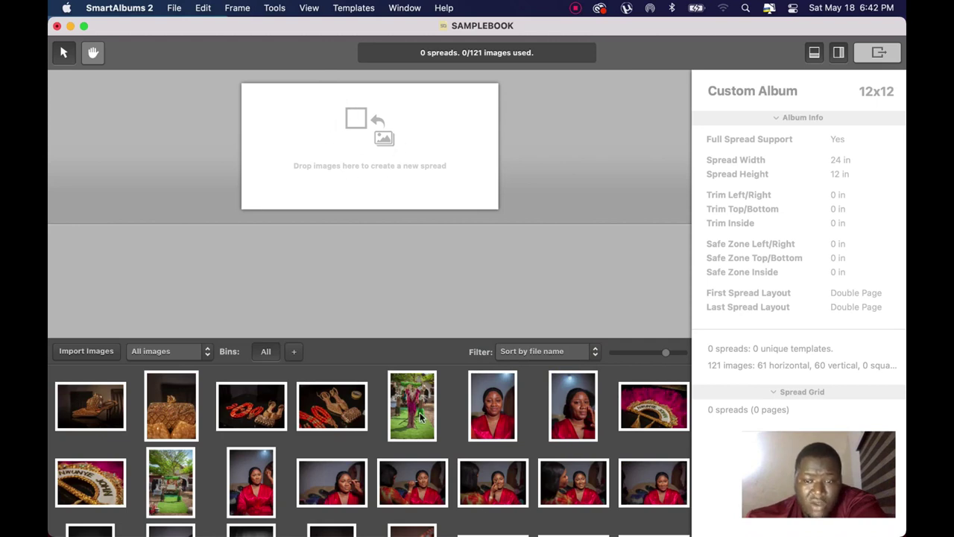
{"action": "scroll", "coordinate": [512, 450], "scroll_direction": "down", "scroll_amount": 10}
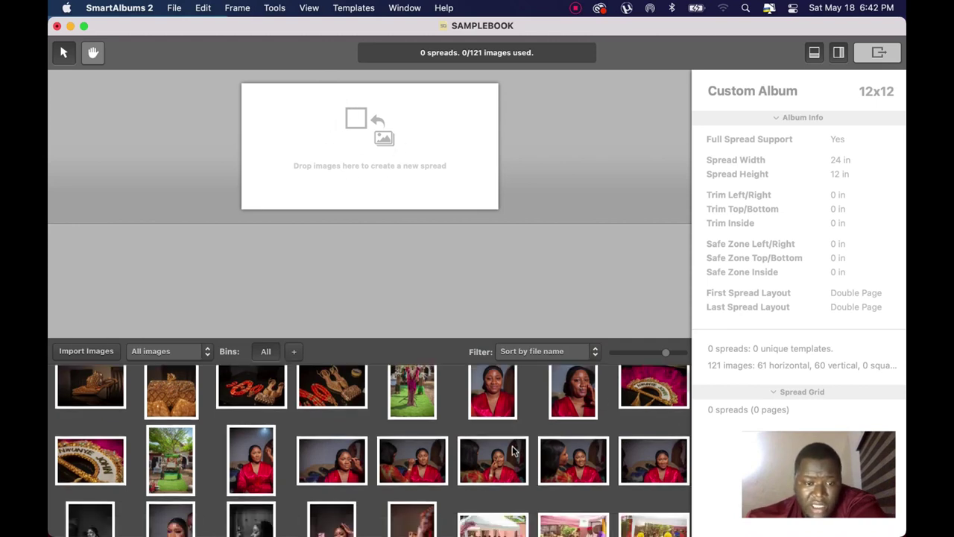
{"action": "scroll", "coordinate": [512, 451], "scroll_direction": "down", "scroll_amount": 3}
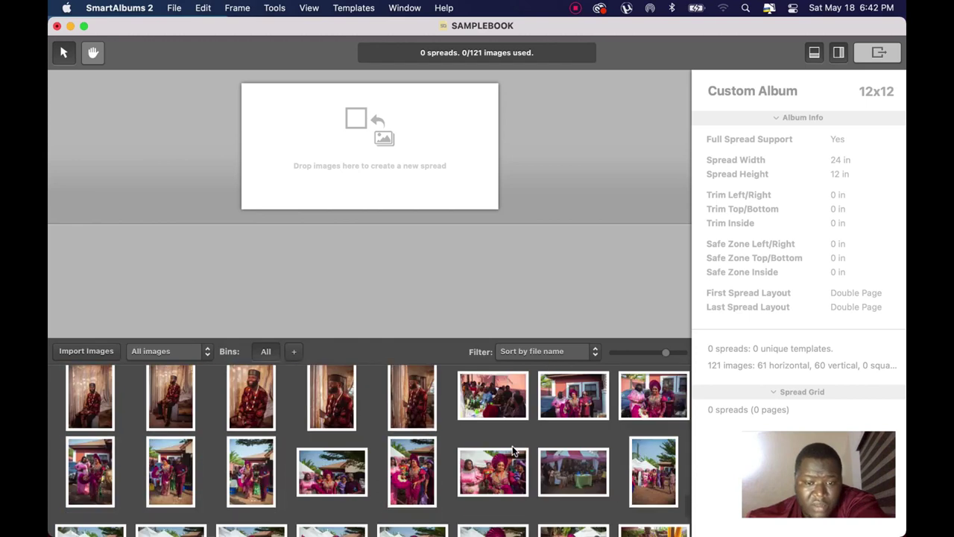
{"action": "scroll", "coordinate": [512, 450], "scroll_direction": "up", "scroll_amount": 10}
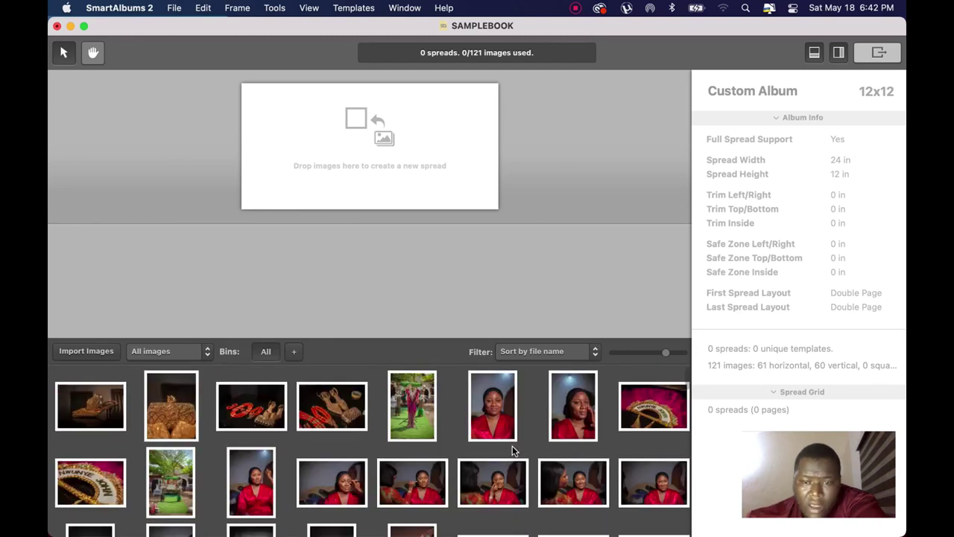
{"action": "left_click", "coordinate": [116, 409]}
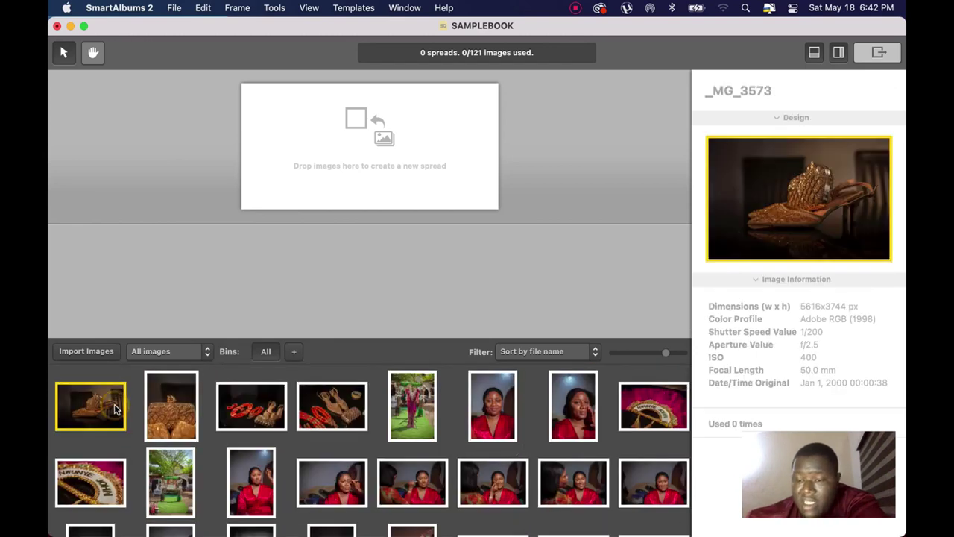